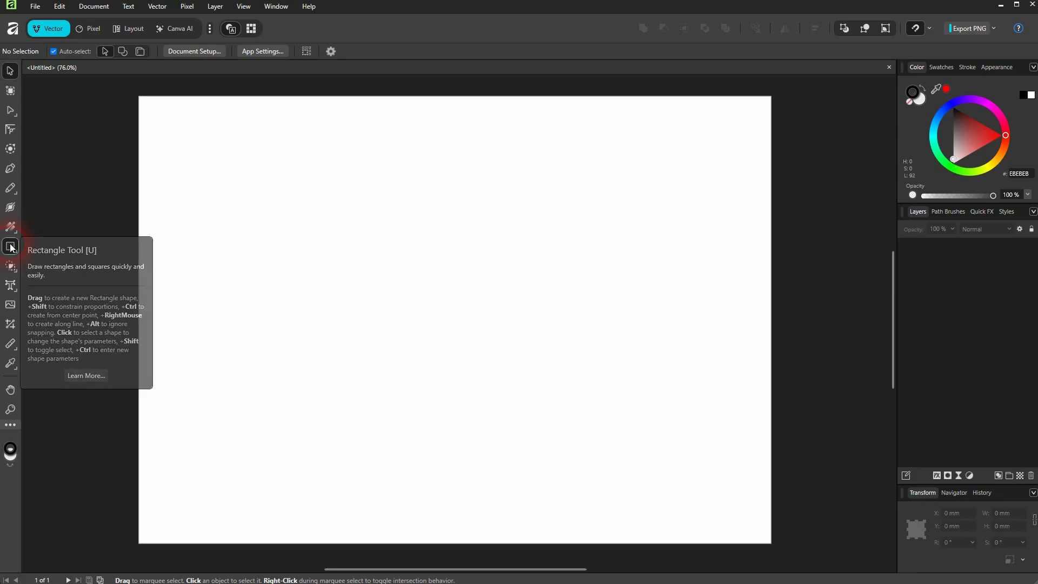
- Draw a tall narrow rectangle about 27 × 186 mm near the page's left side with the Rectangle tool
left_click(10, 247)
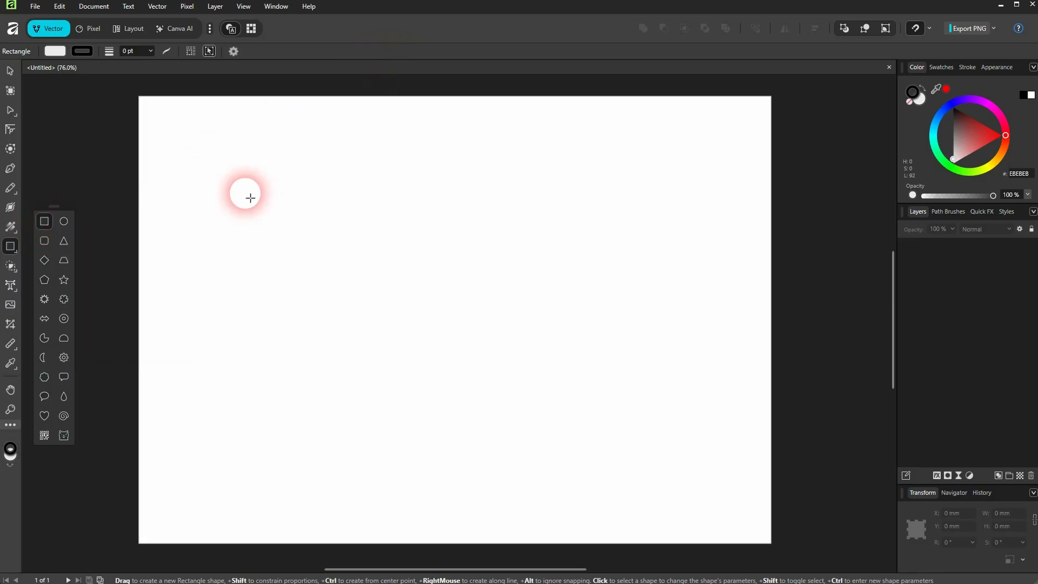
left_click_drag(225, 174, 269, 456)
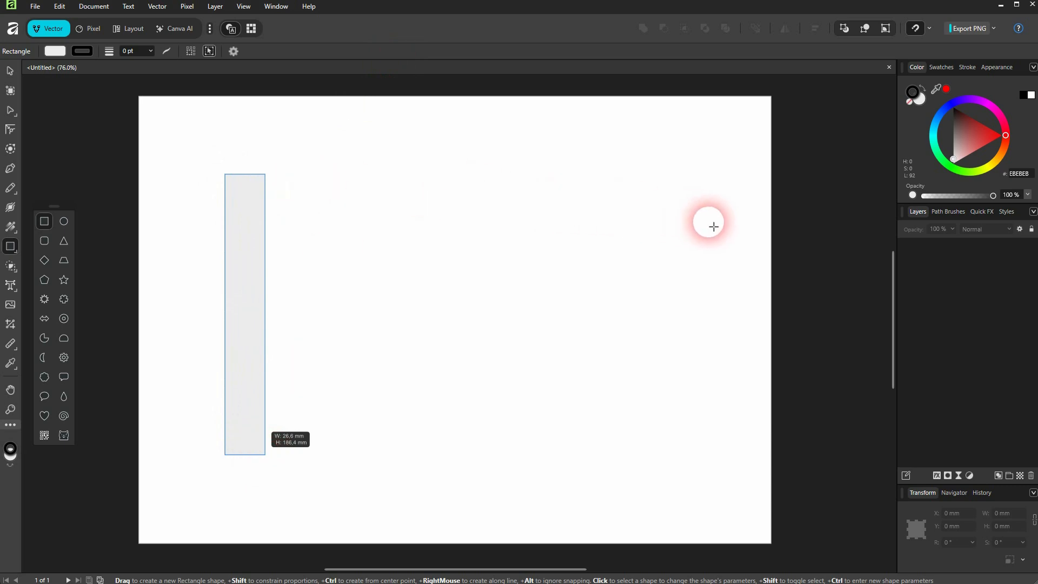
left_click_drag(709, 222, 301, 179)
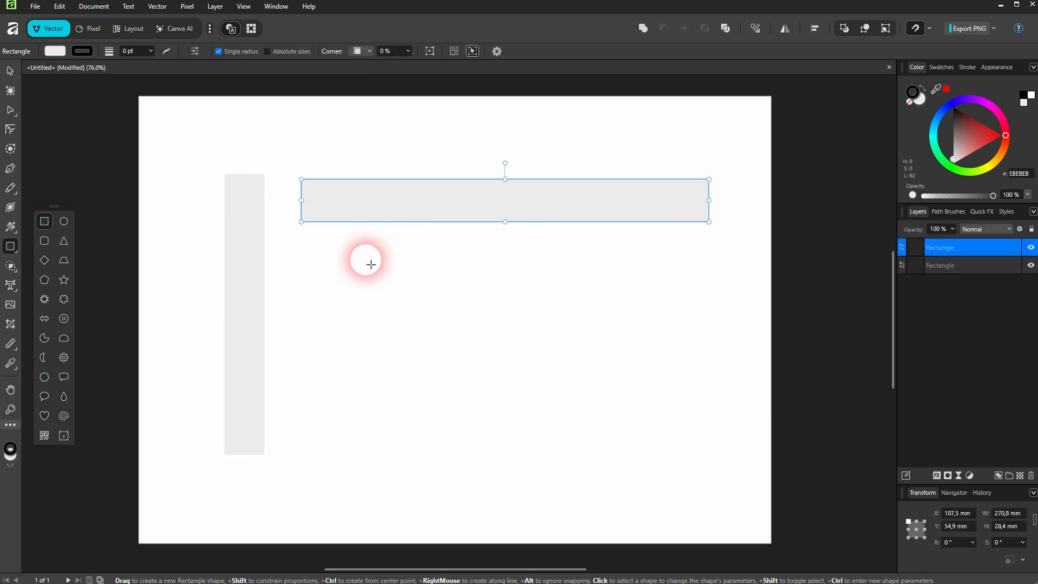
left_click(11, 71)
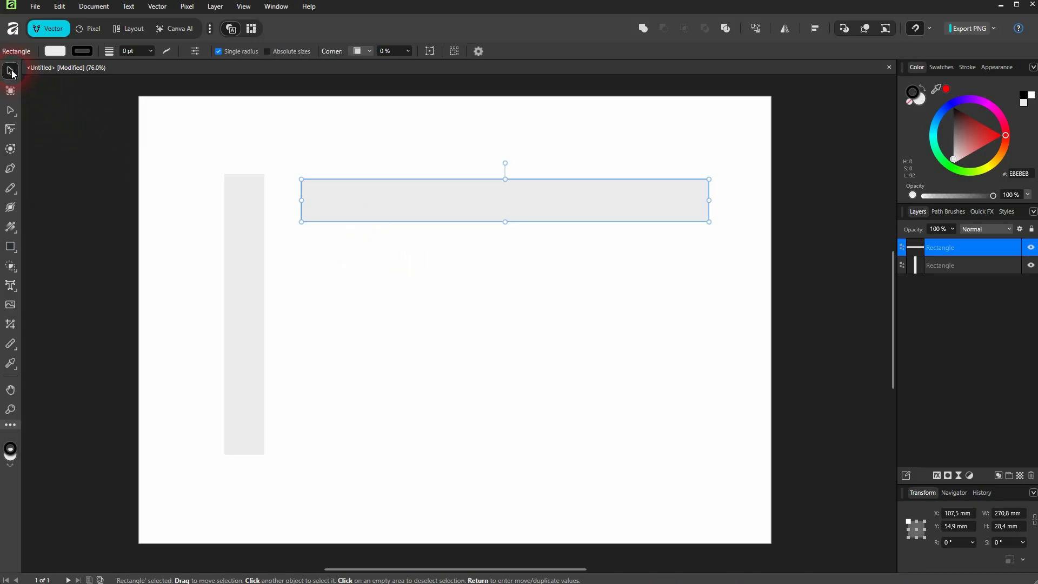
key("Delete")
- Fill the tall rectangle with red from the swatches
left_click(258, 244)
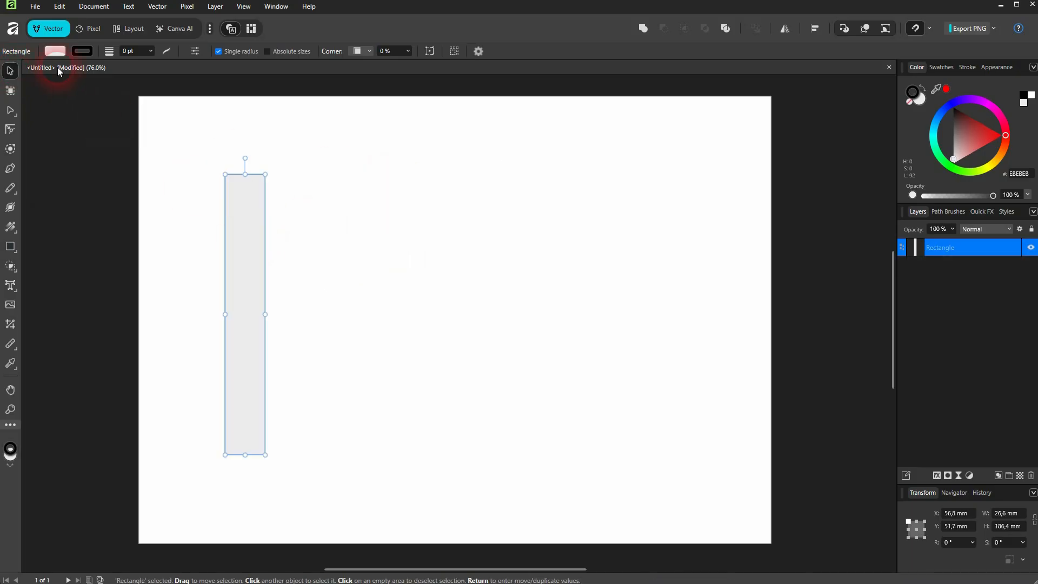
left_click(53, 54)
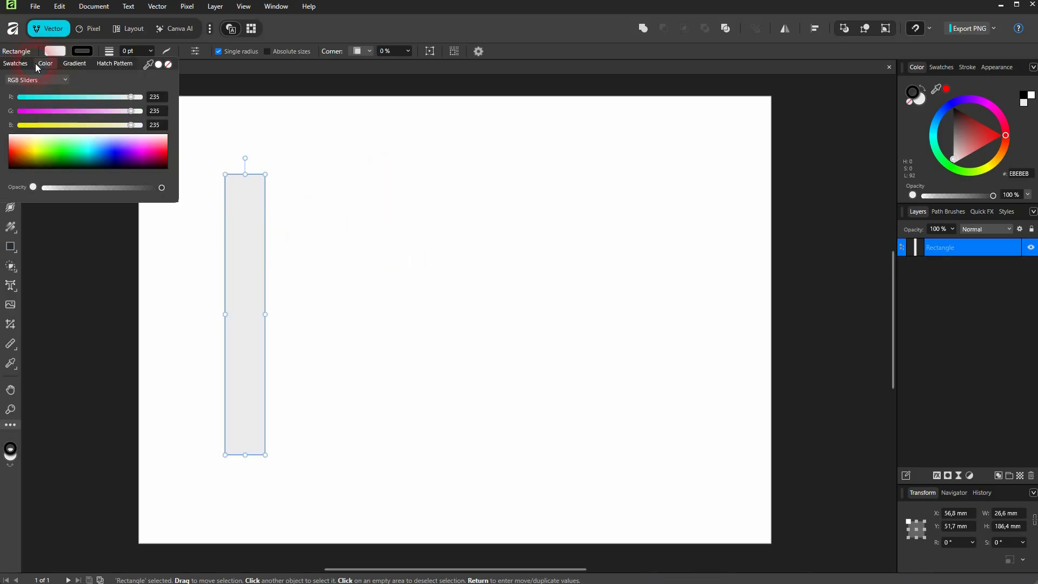
left_click(20, 66)
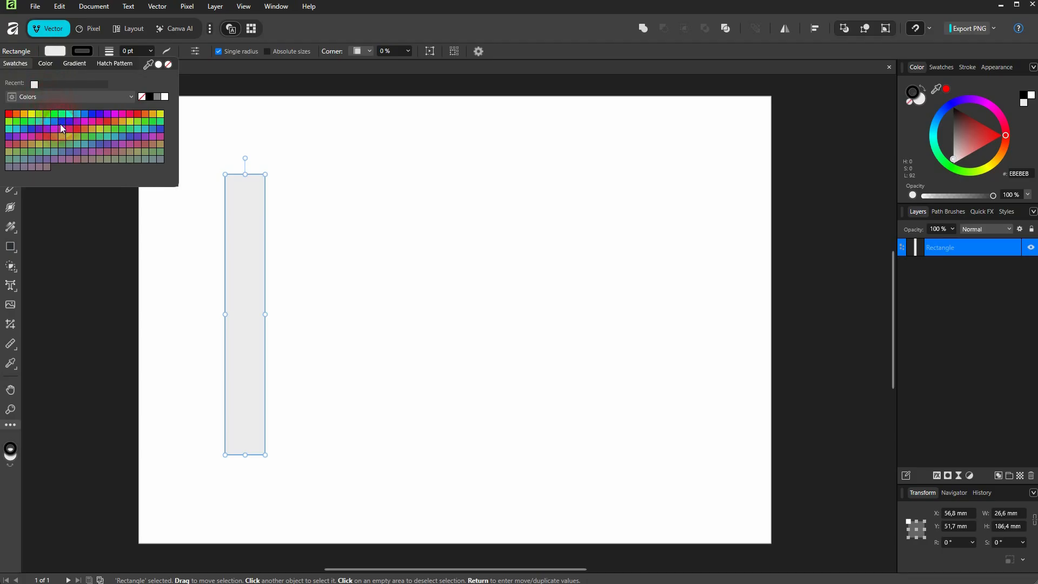
left_click(9, 114)
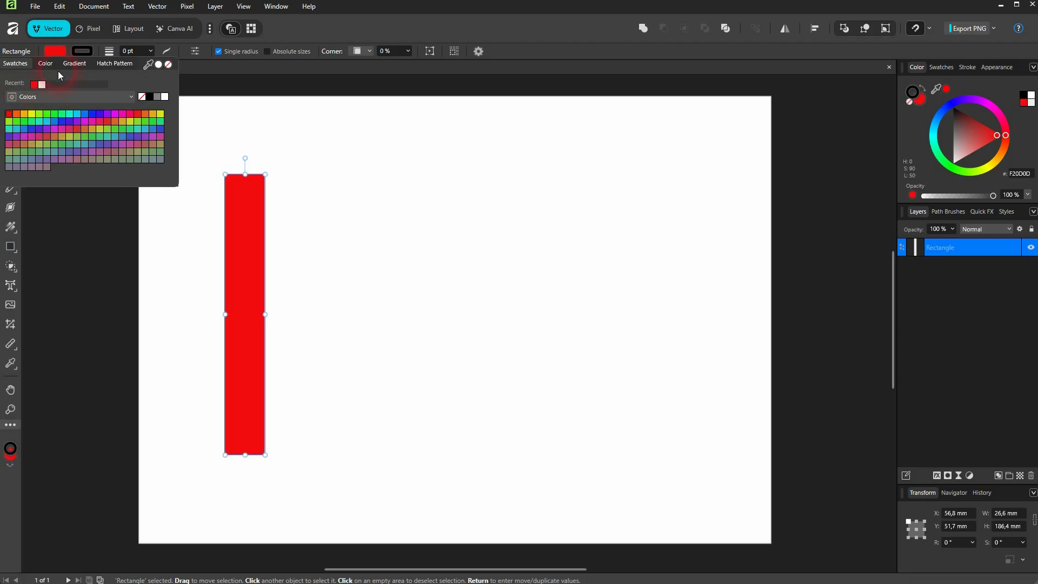
- Set the tall rectangle's stroke to none
left_click(85, 49)
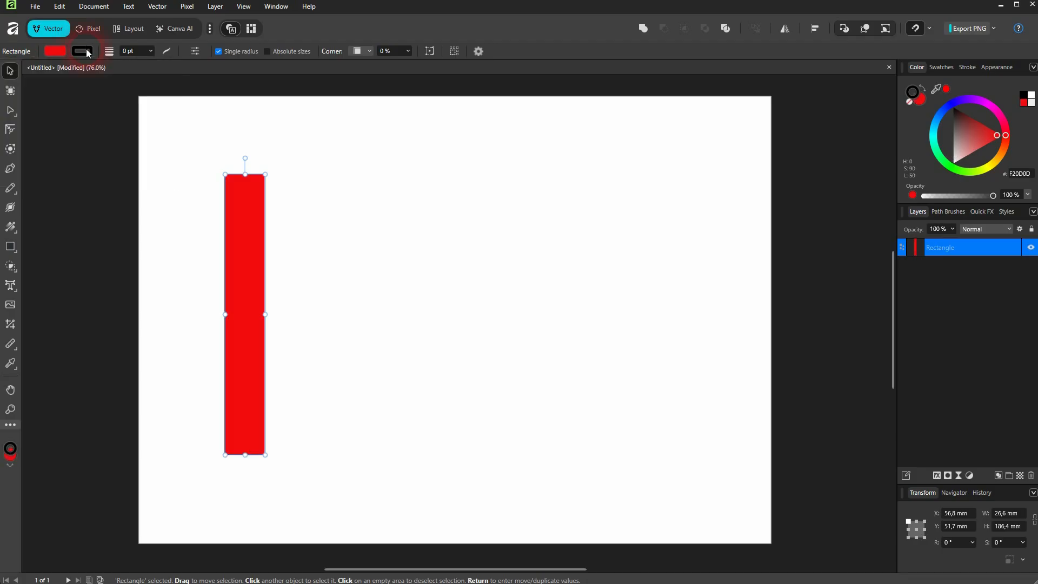
left_click(86, 49)
left_click(141, 96)
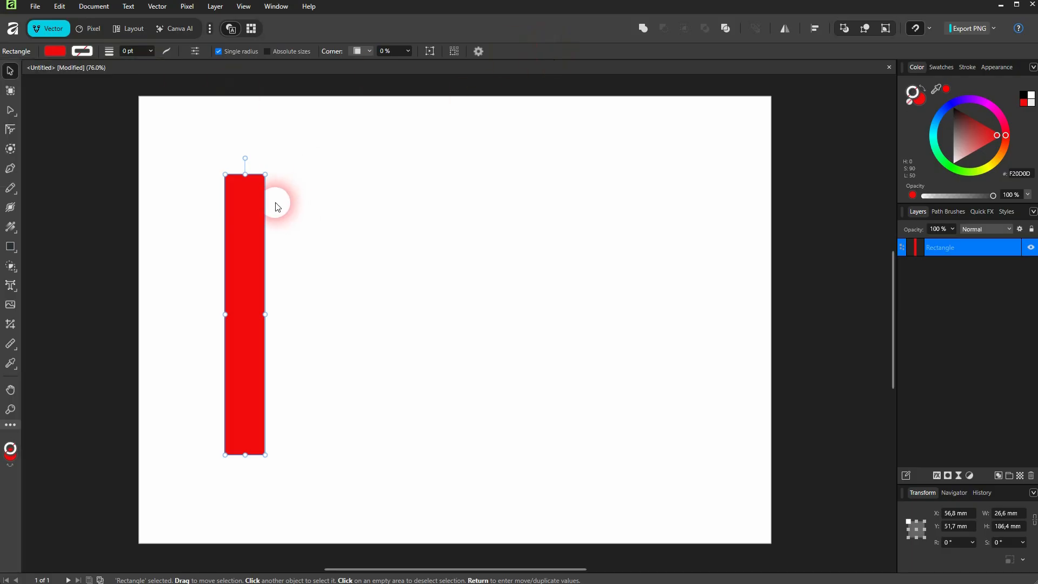
left_click(10, 247)
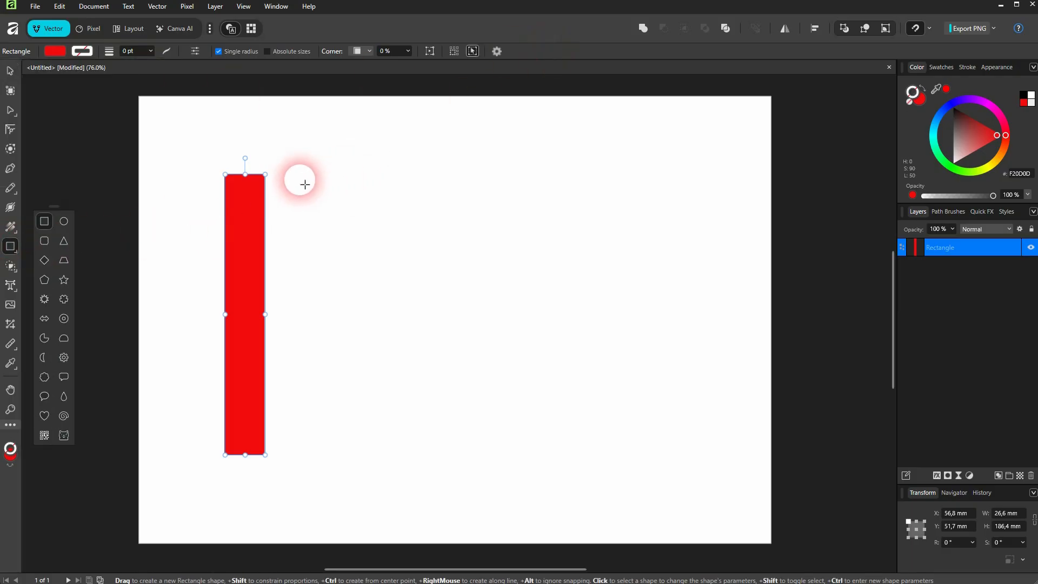
left_click_drag(299, 179, 719, 226)
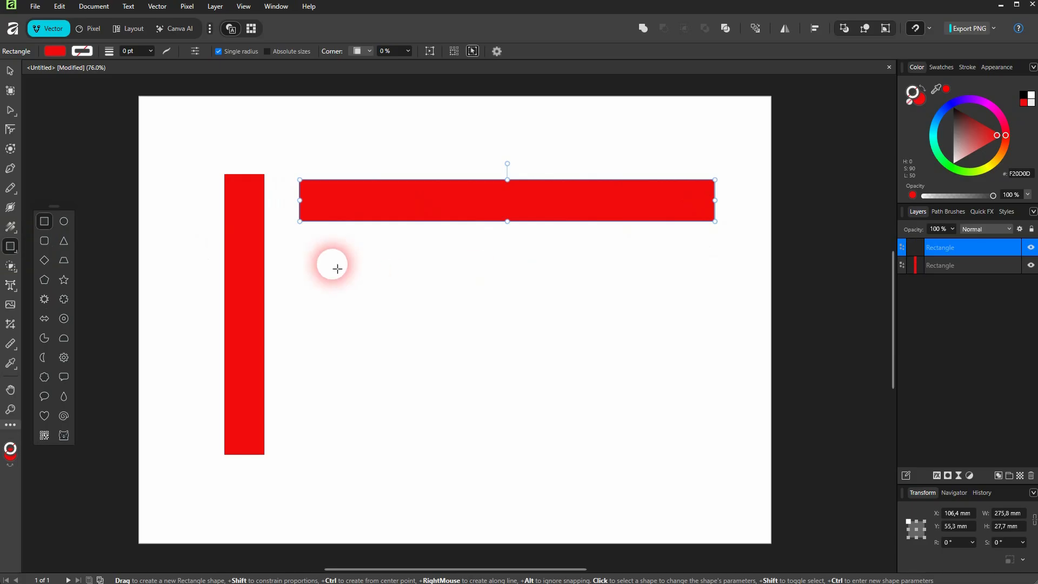
left_click_drag(310, 251, 499, 422)
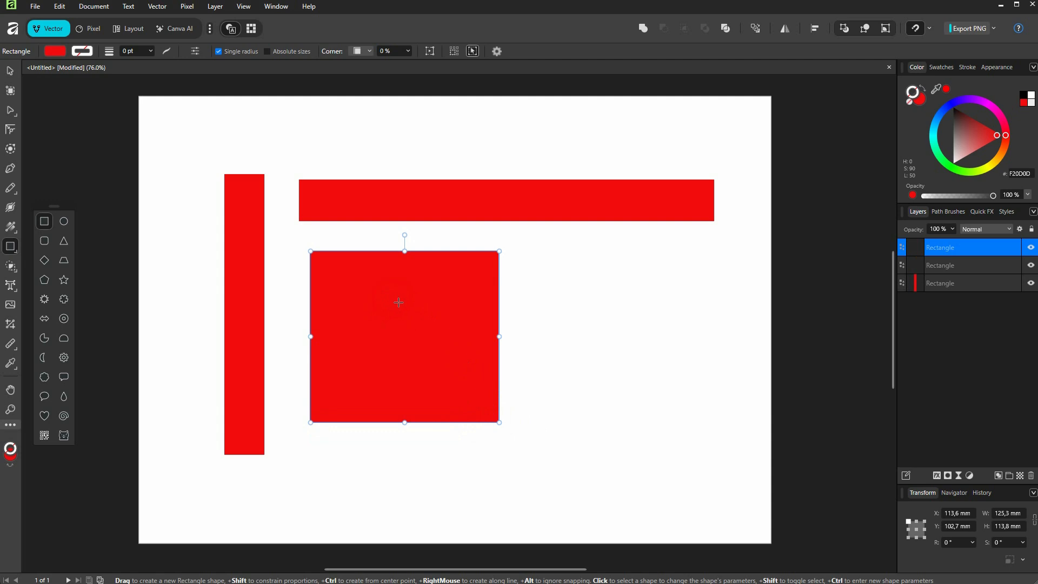
key("Delete")
key("Delete")
key("Delete")
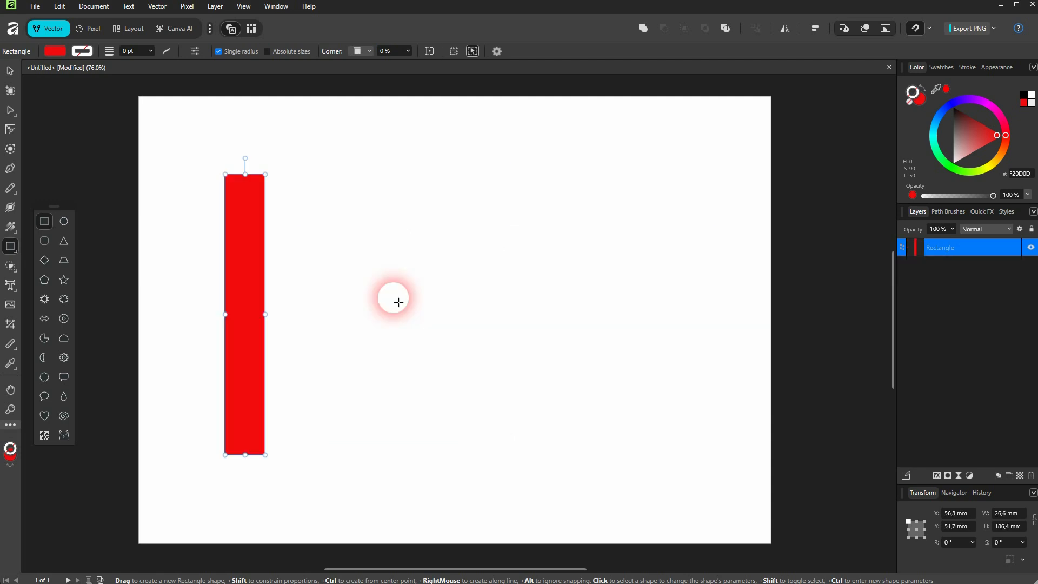
left_click_drag(297, 208, 485, 439)
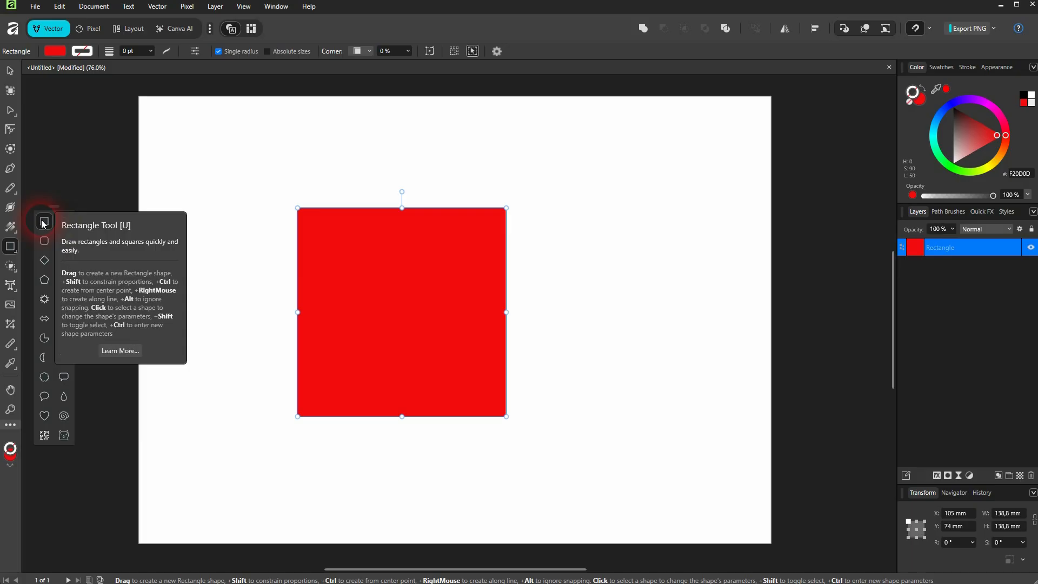
key("Delete")
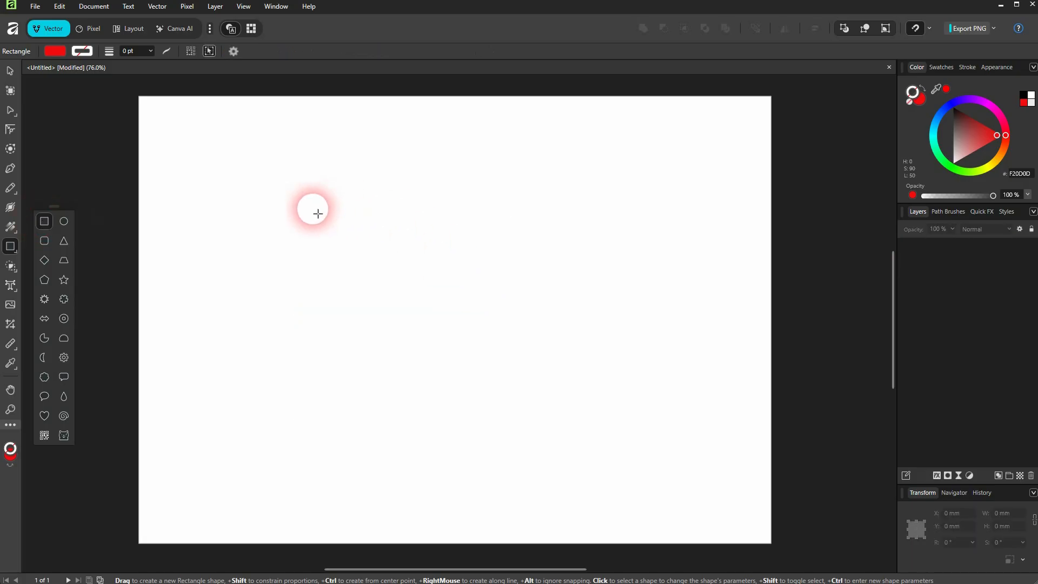
left_click_drag(296, 203, 348, 257)
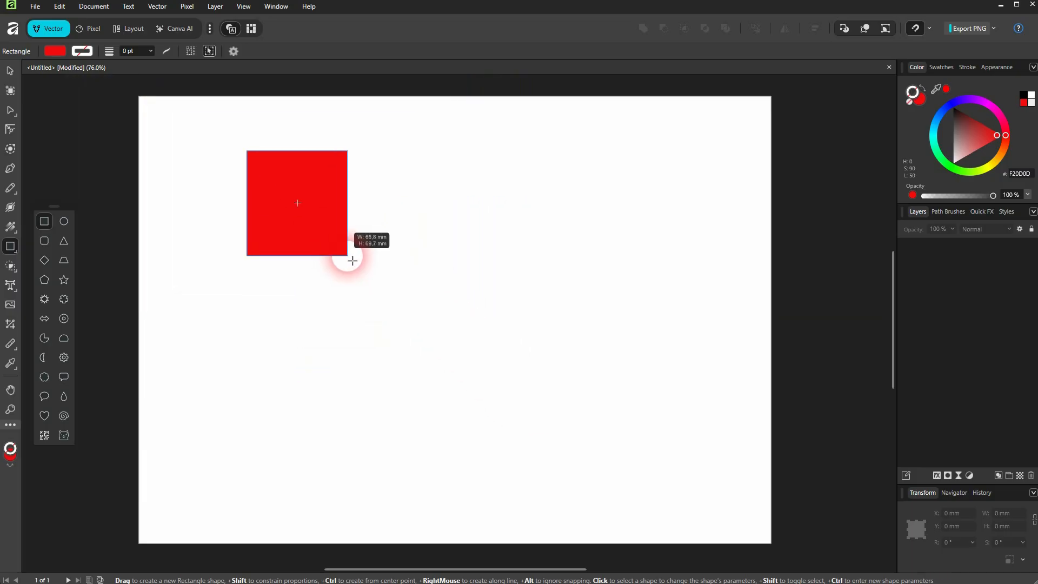
left_click_drag(479, 338, 545, 422)
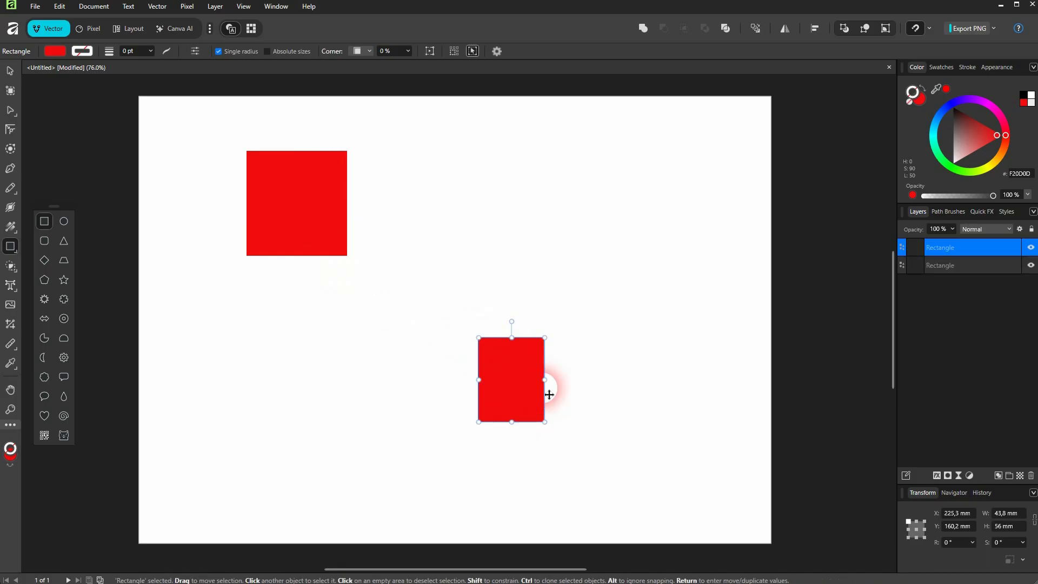
left_click_drag(505, 241, 558, 298)
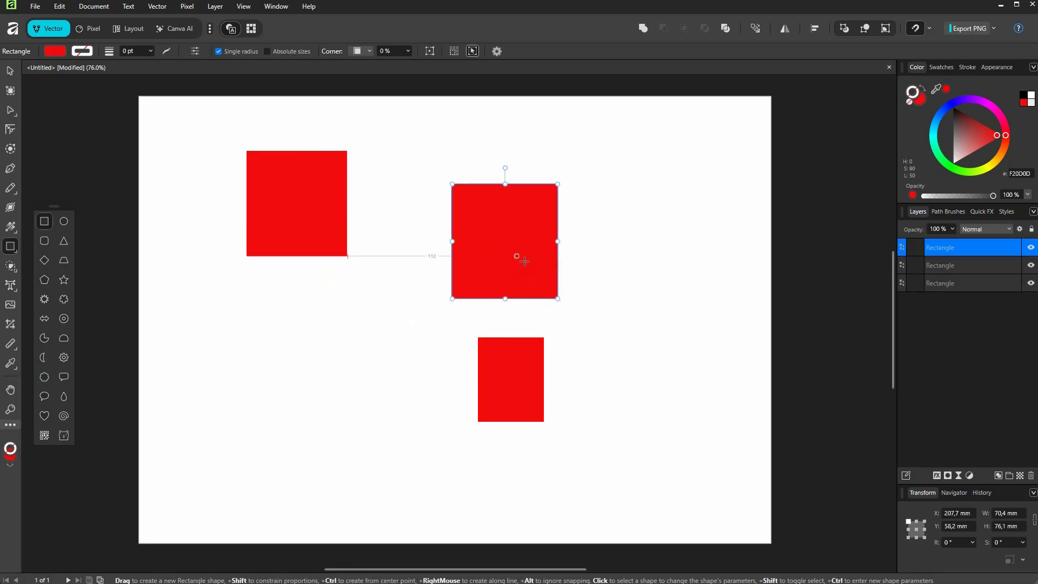
key("ctrl+z")
key("ctrl+z")
key("ctrl+z")
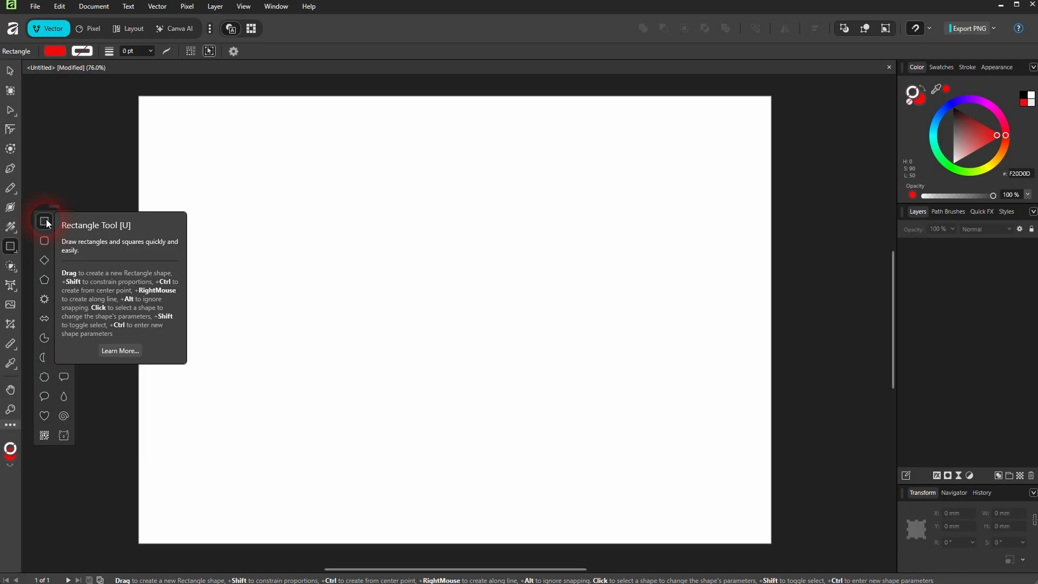
- Draw a red square about 109 × 109 mm in the upper left of the page
mouse_move(322, 245)
left_mouse_down()
mouse_move(450, 356)
mouse_move(475, 400)
mouse_move(335, 278)
mouse_move(492, 430)
mouse_move(368, 310)
mouse_move(426, 354)
mouse_move(373, 310)
mouse_move(408, 332)
left_mouse_up()
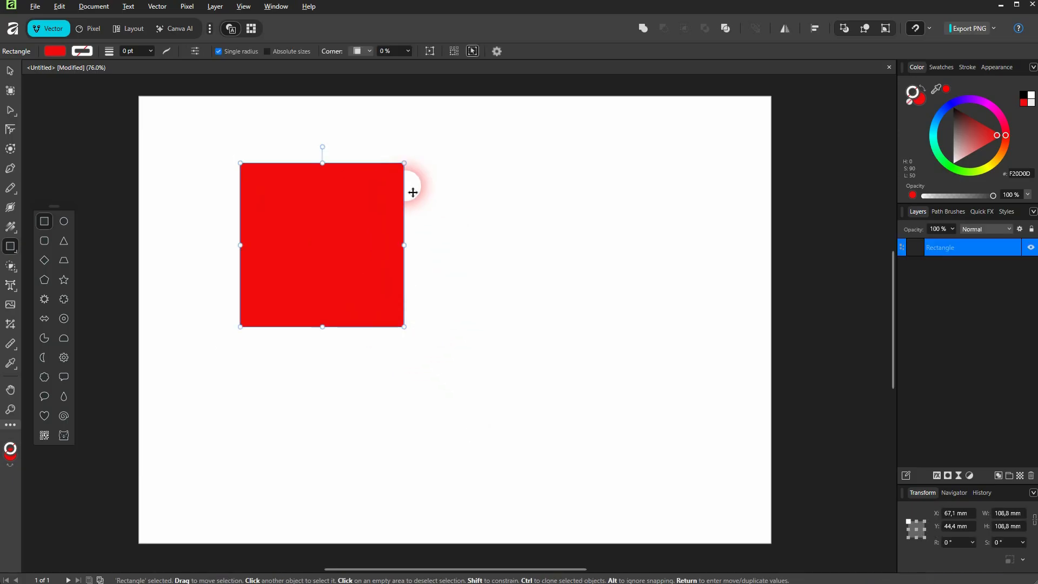
left_click(14, 73)
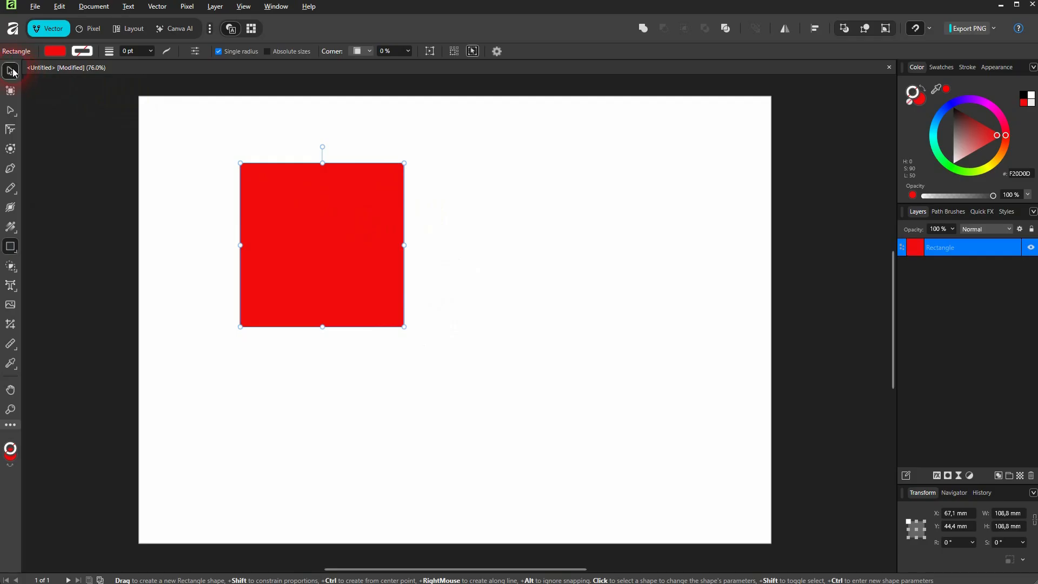
- Duplicate the square twice, reshaping one copy into a narrow upright bar below and the other into a flat bar to the right
mouse_move(308, 249)
left_mouse_down()
mouse_move(313, 230)
mouse_move(602, 269)
mouse_move(558, 319)
mouse_move(350, 396)
left_mouse_up()
mouse_move(438, 343)
left_mouse_down()
mouse_move(412, 367)
mouse_move(327, 345)
left_mouse_up()
left_click(630, 275)
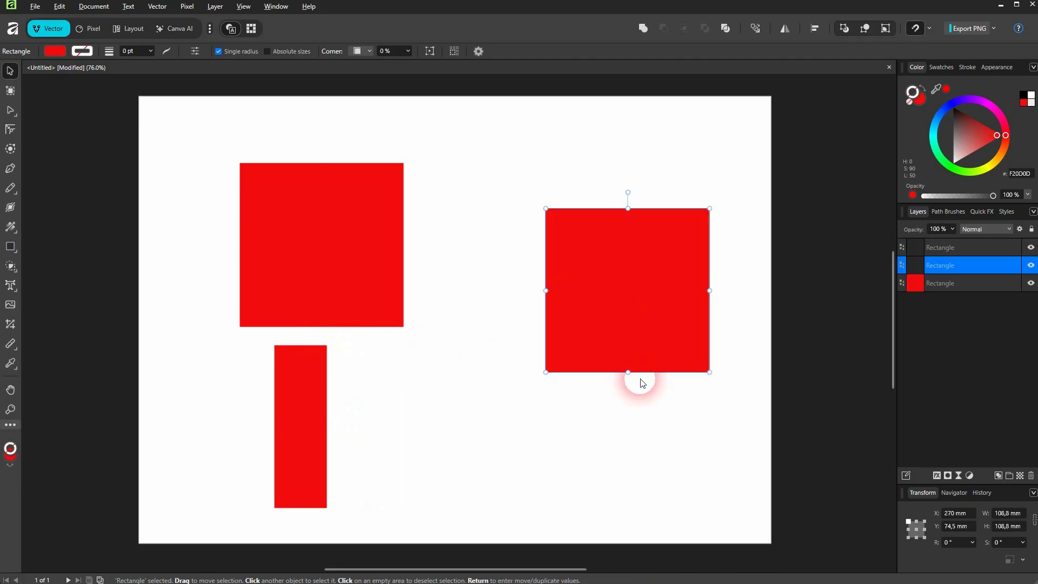
left_click_drag(642, 383, 628, 244)
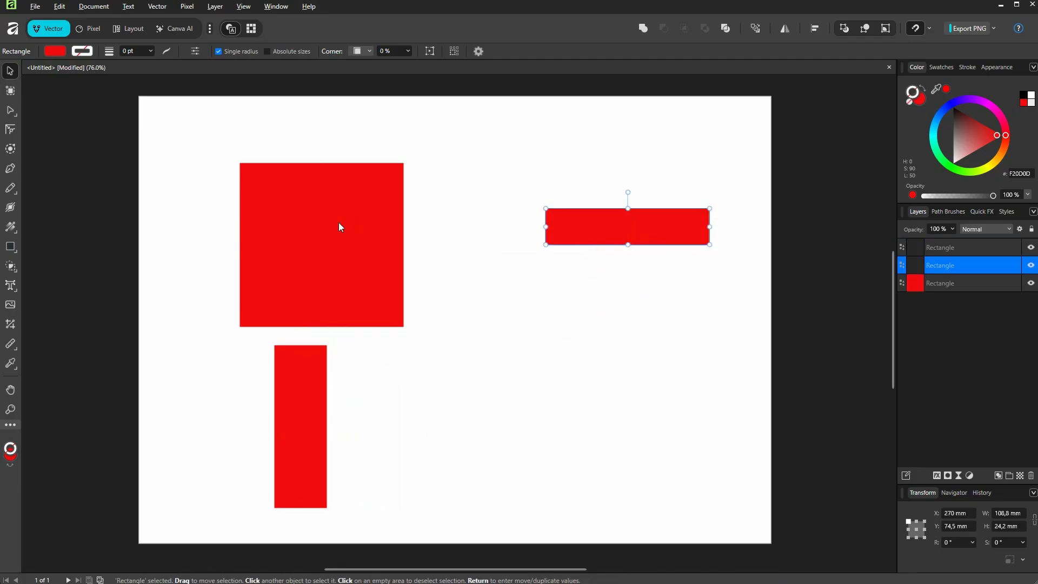
- Resize the original square into a rectangle about 100 × 45 mm
left_click(339, 226)
left_click_drag(408, 333, 391, 231)
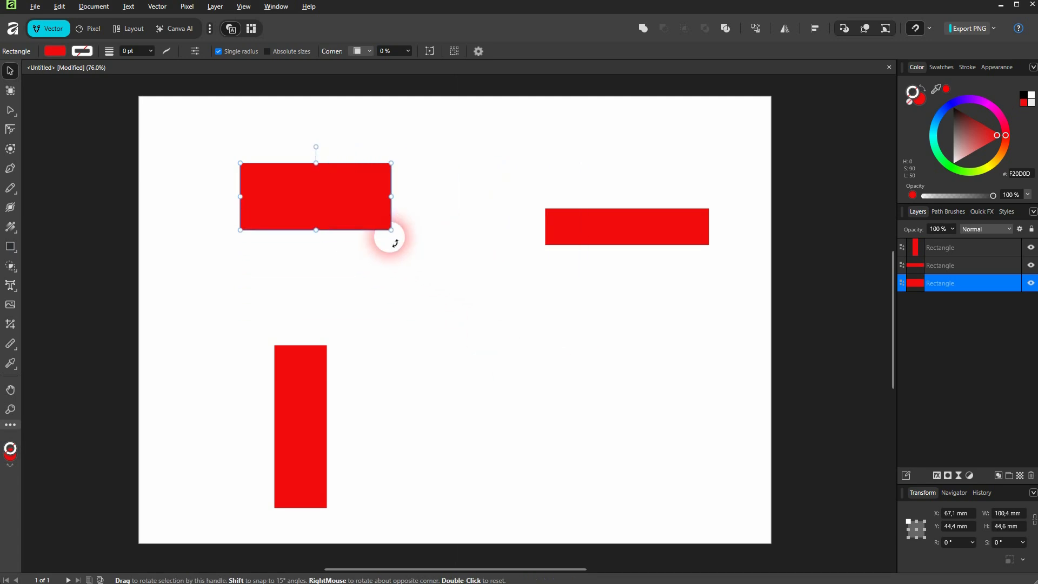
- Resize the right-hand bar to about 191 × 43 mm
left_click(626, 235)
left_click_drag(546, 245, 525, 380)
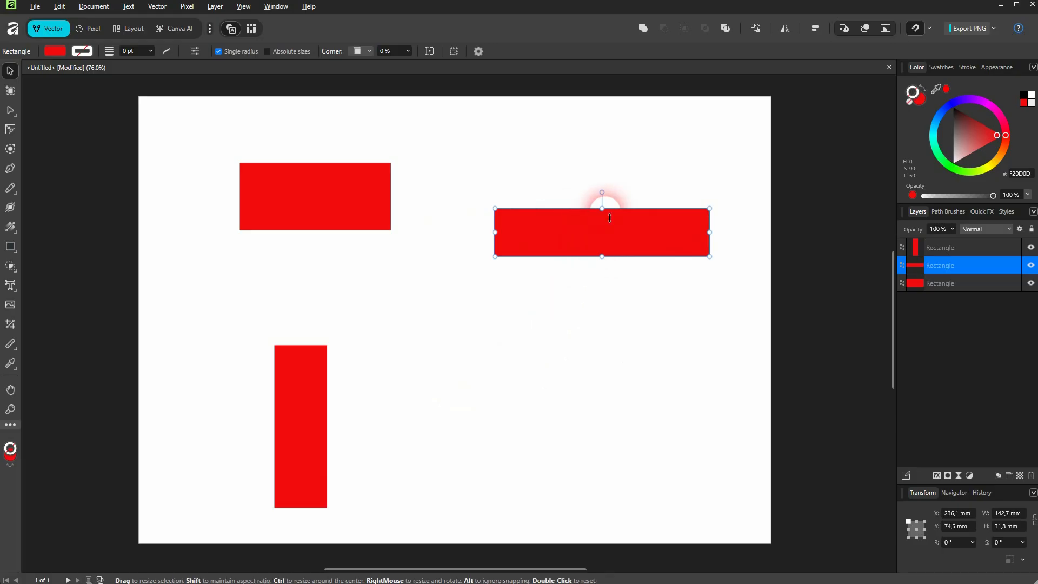
left_click_drag(610, 215, 603, 192)
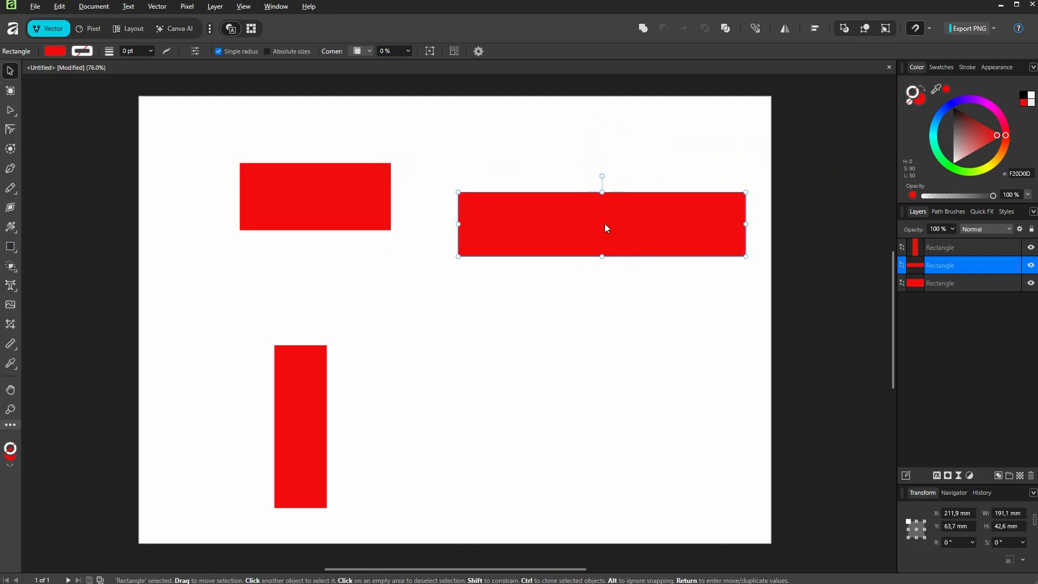
- Fill the right-hand bar with blue from the swatches
left_click(54, 52)
left_click(81, 113)
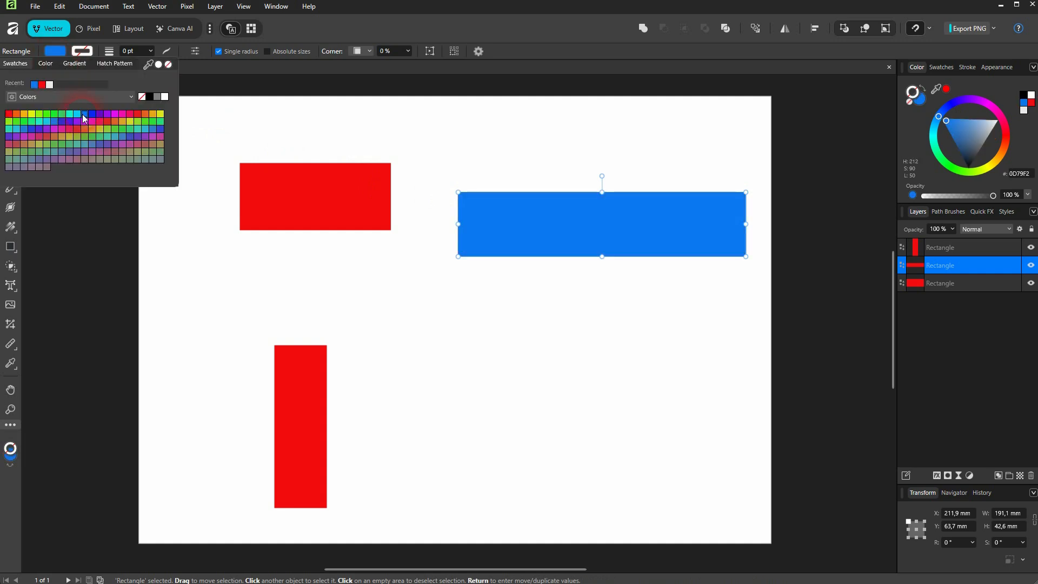
- Fill the lower upright bar with teal from the swatches
left_click(276, 399)
left_click(54, 51)
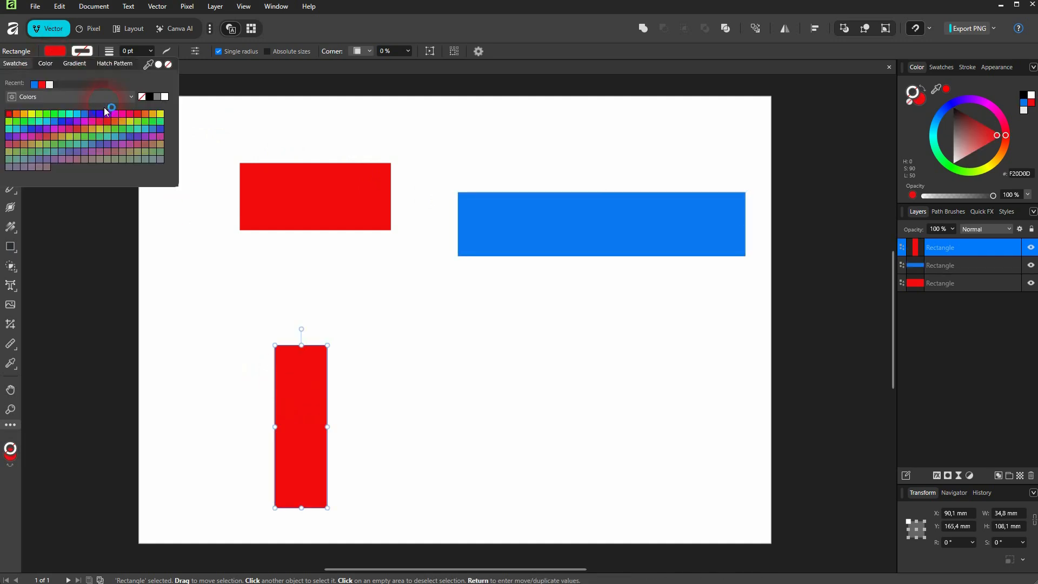
left_click(115, 136)
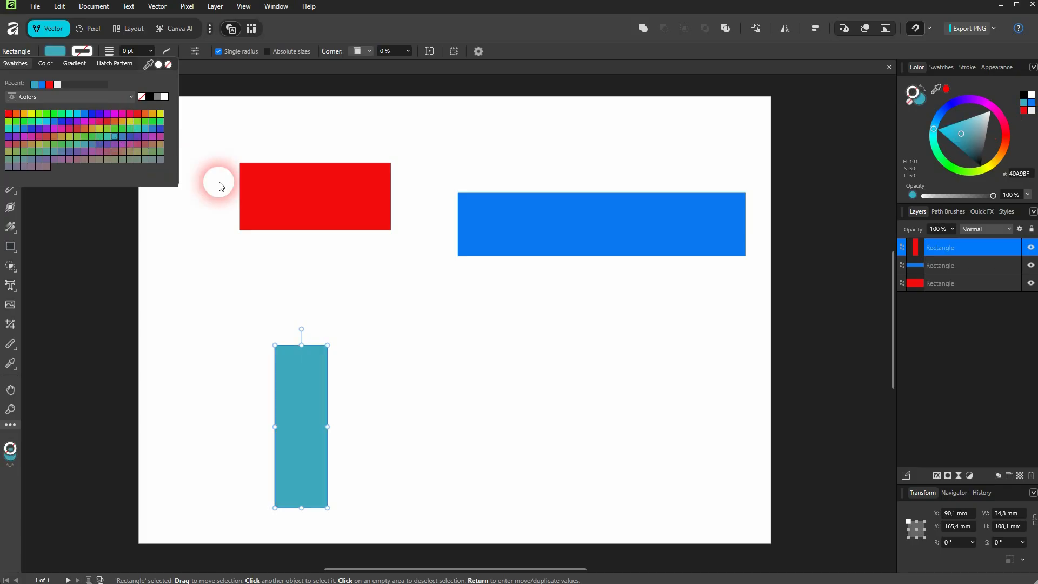
- Try a red 0.2 pt stroke on the teal bar, then remove the stroke again and deselect
left_click(86, 53)
left_click(136, 111)
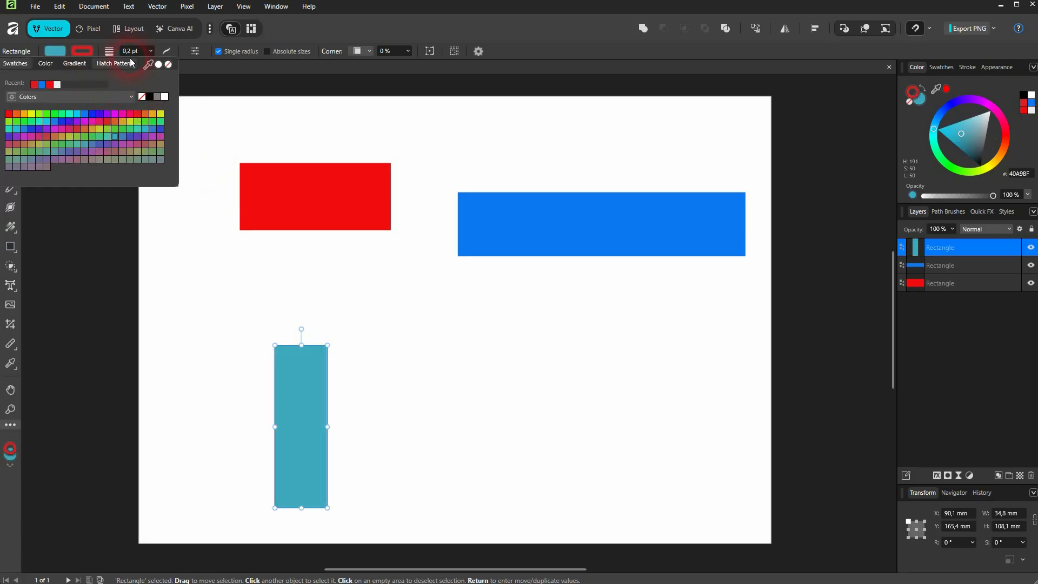
left_click(150, 50)
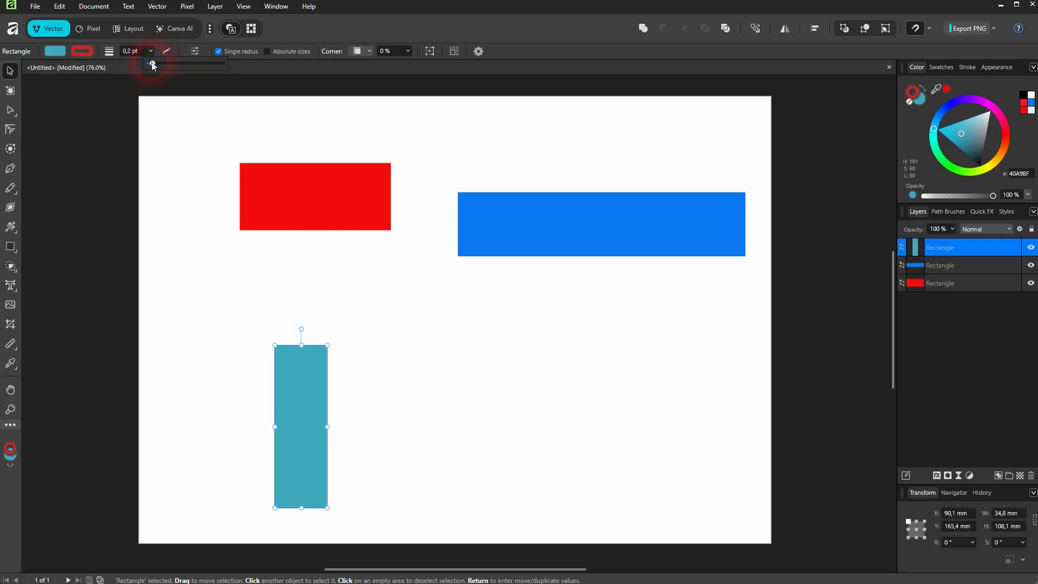
mouse_move(153, 64)
left_mouse_down()
mouse_move(202, 66)
mouse_move(161, 62)
mouse_move(124, 92)
left_mouse_up()
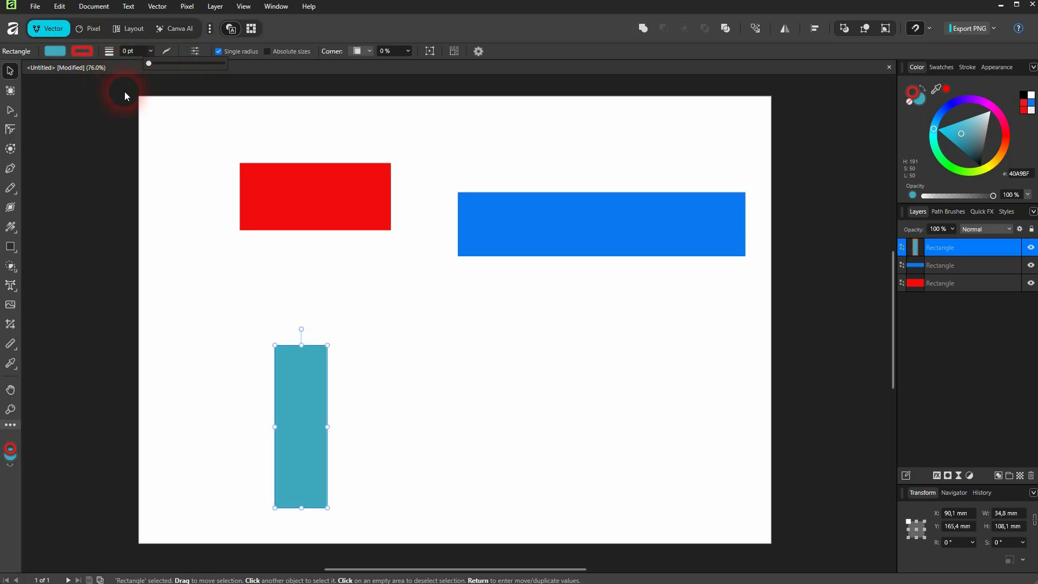
left_click(87, 51)
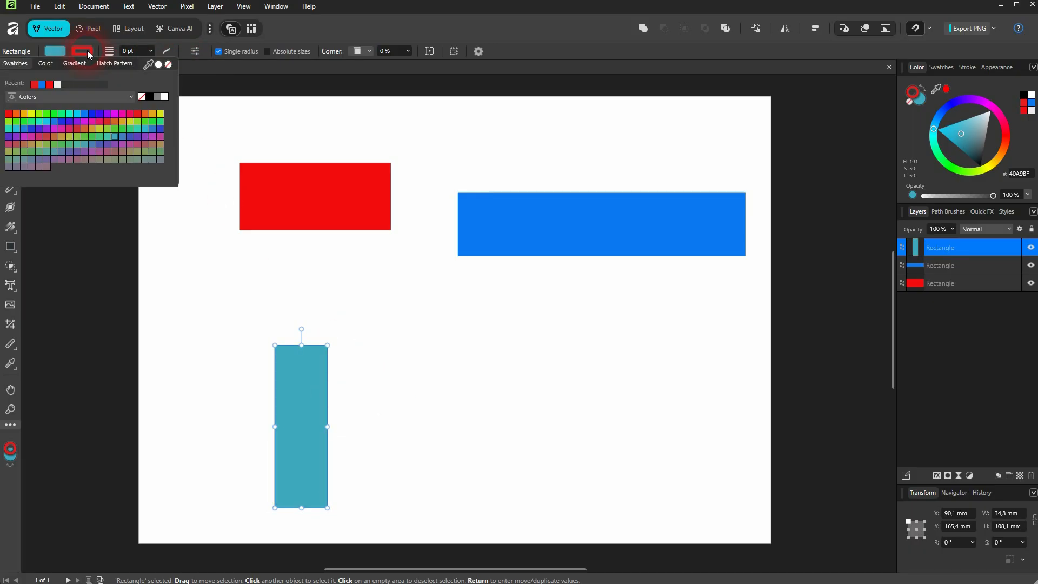
left_click(142, 97)
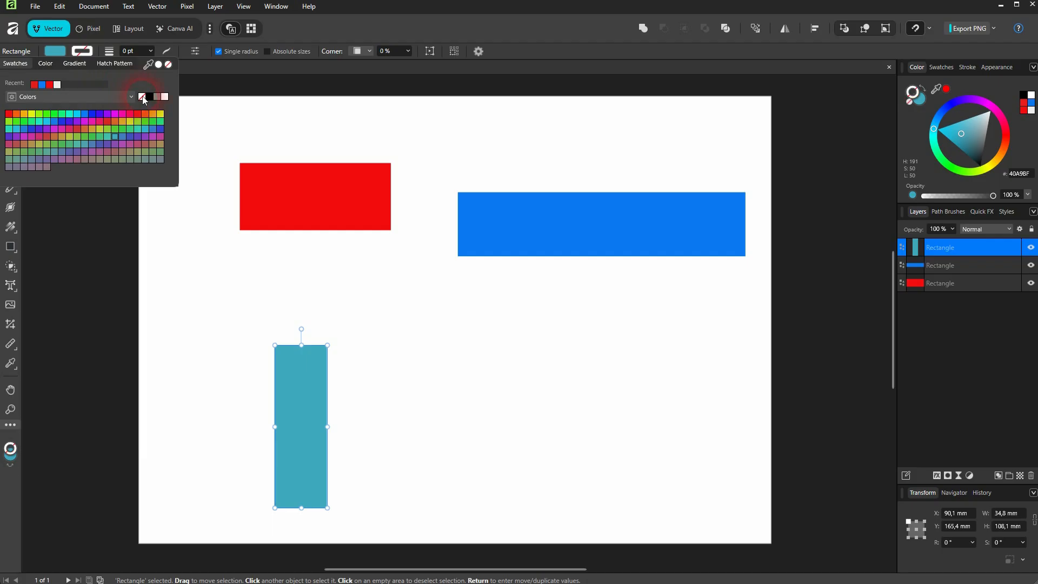
left_click(333, 318)
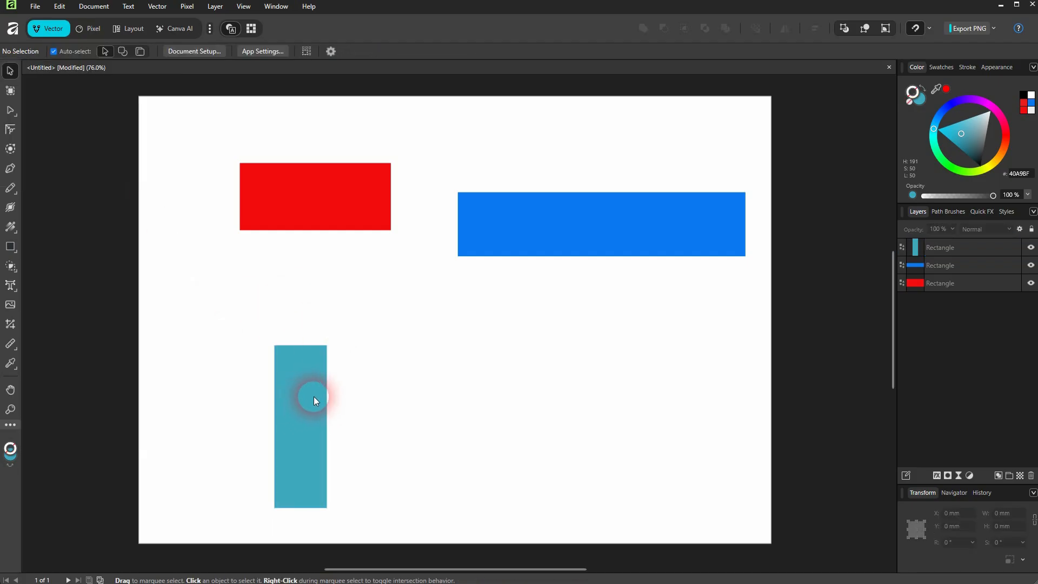